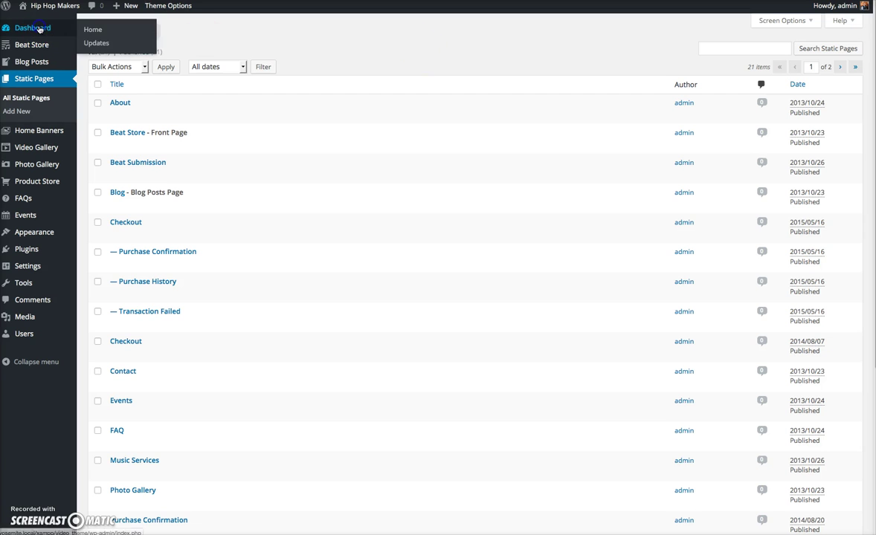
Go to the WordPress admin dashboard from the Pages list.
click(67, 29)
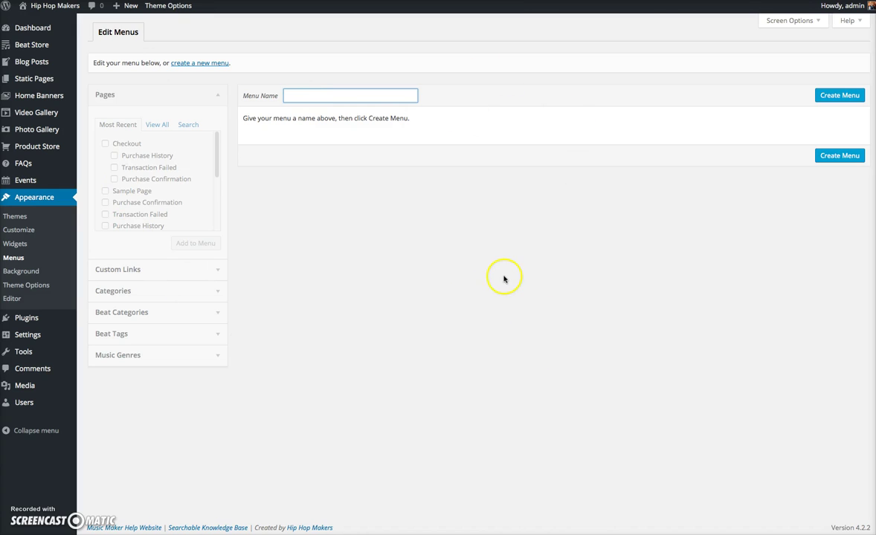
Create a new empty menu named 'Header Nav'.
click(519, 274)
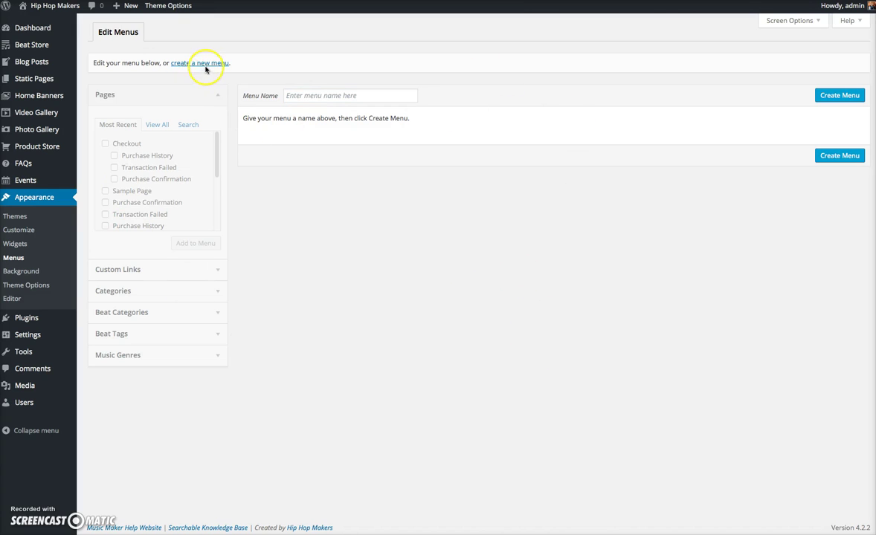
click(360, 103)
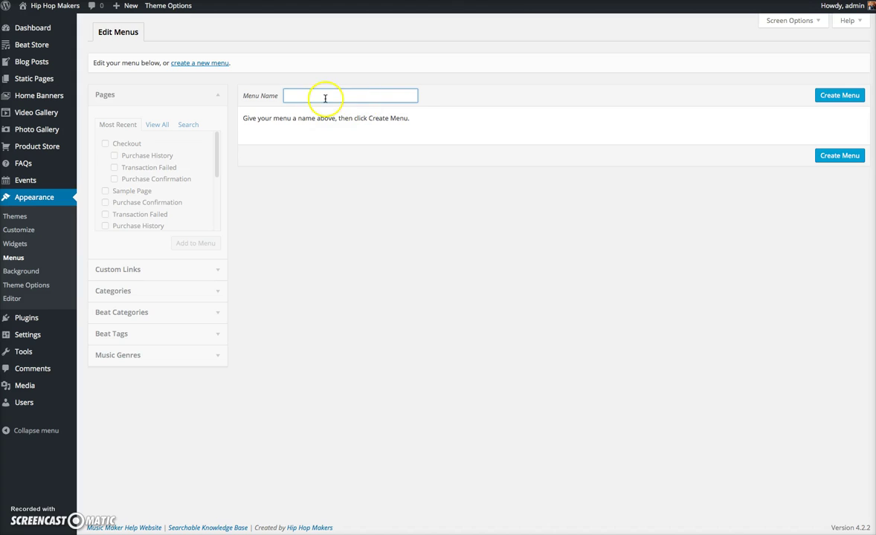
text(Header)
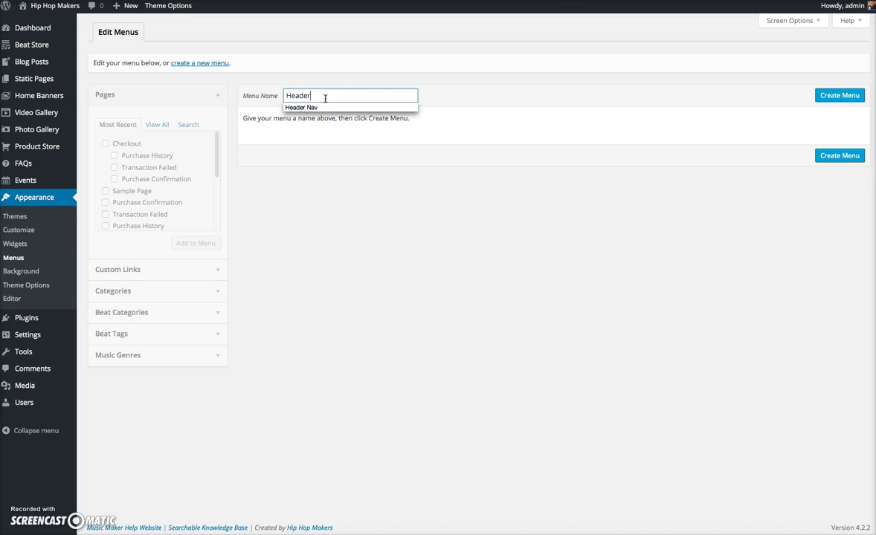
click(305, 108)
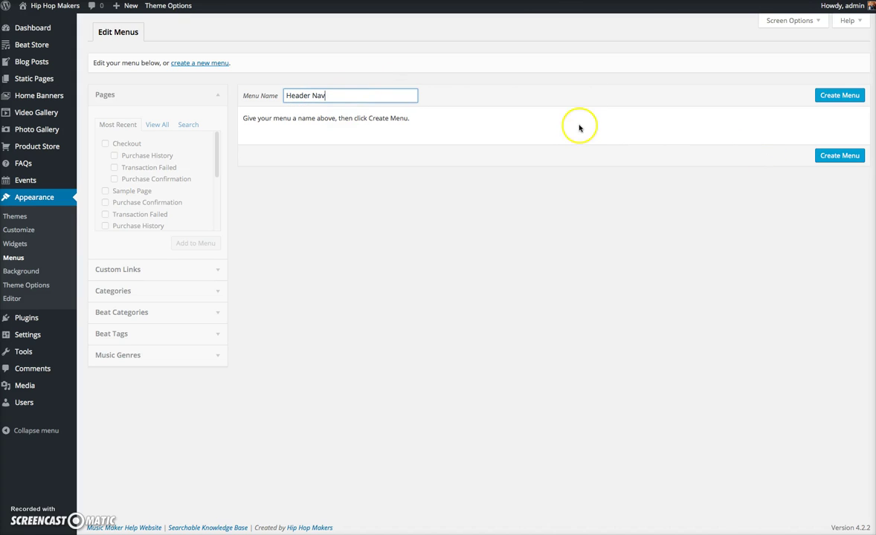
click(851, 96)
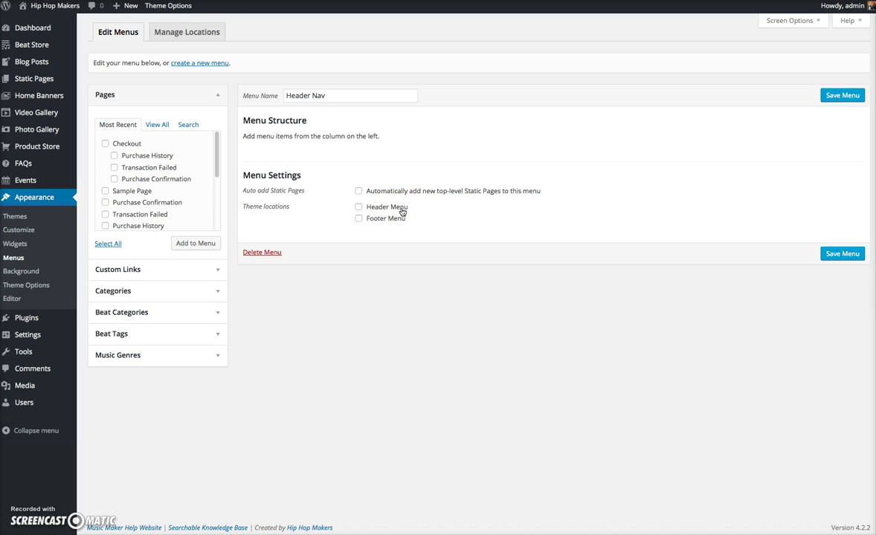
Set Header Nav to the Header Menu location and add Beat Store, About, Blog, Contact and Events pages.
click(389, 243)
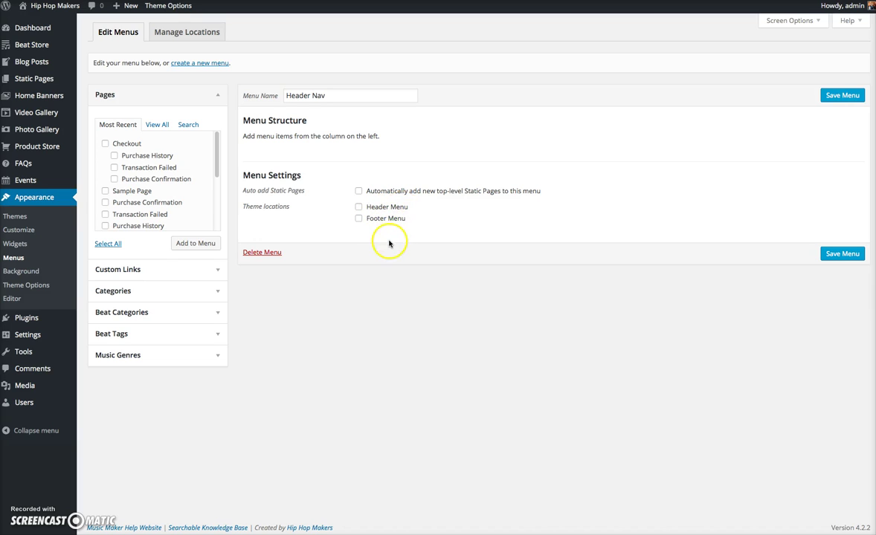
click(359, 209)
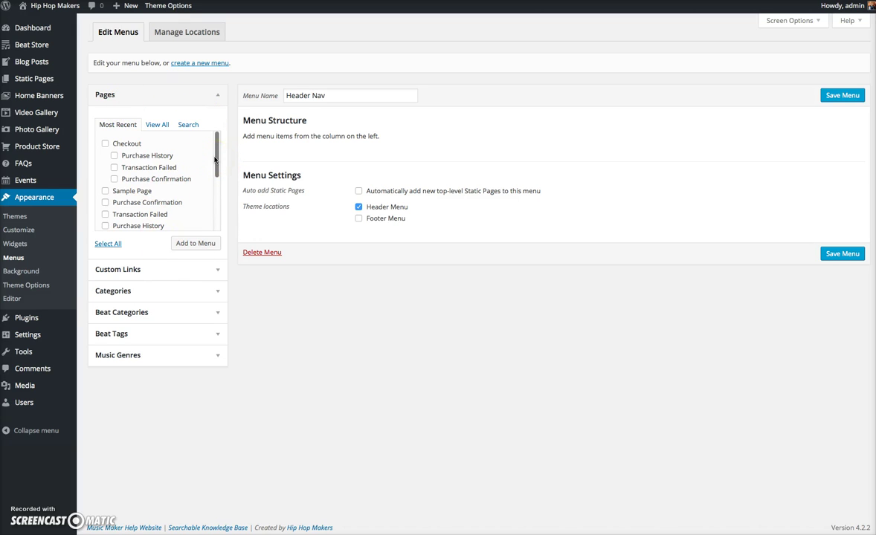
drag(215, 159, 208, 224)
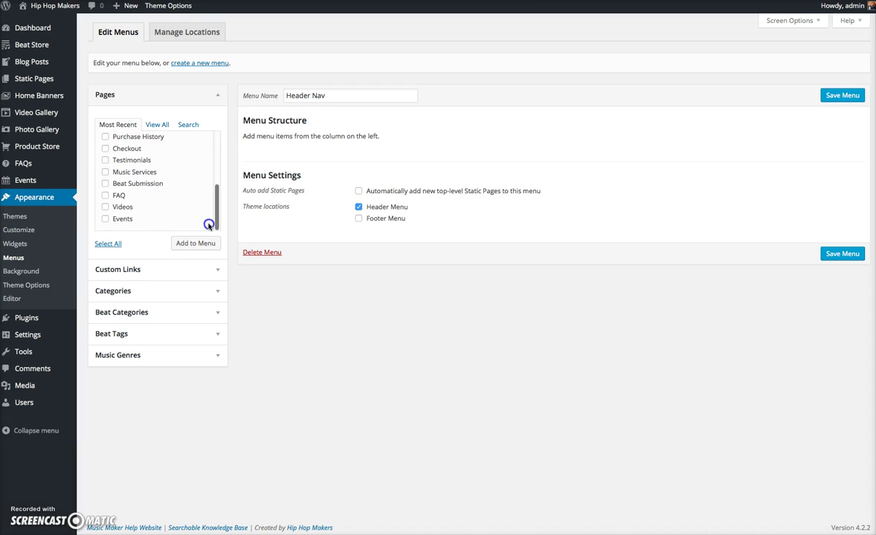
click(106, 195)
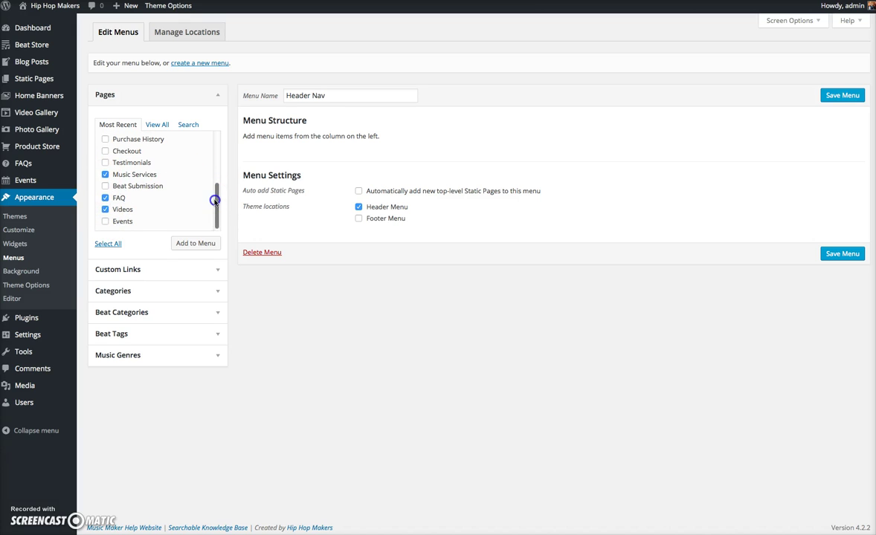
drag(215, 197, 220, 148)
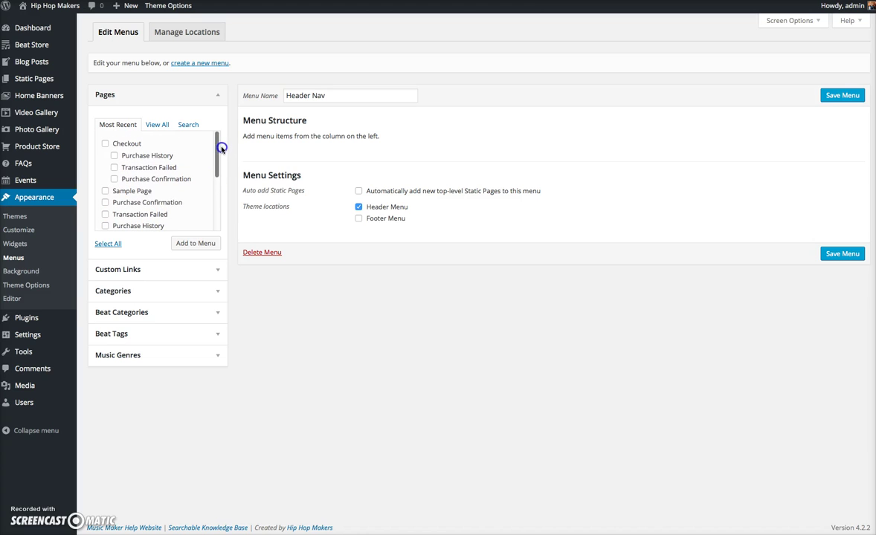
click(157, 126)
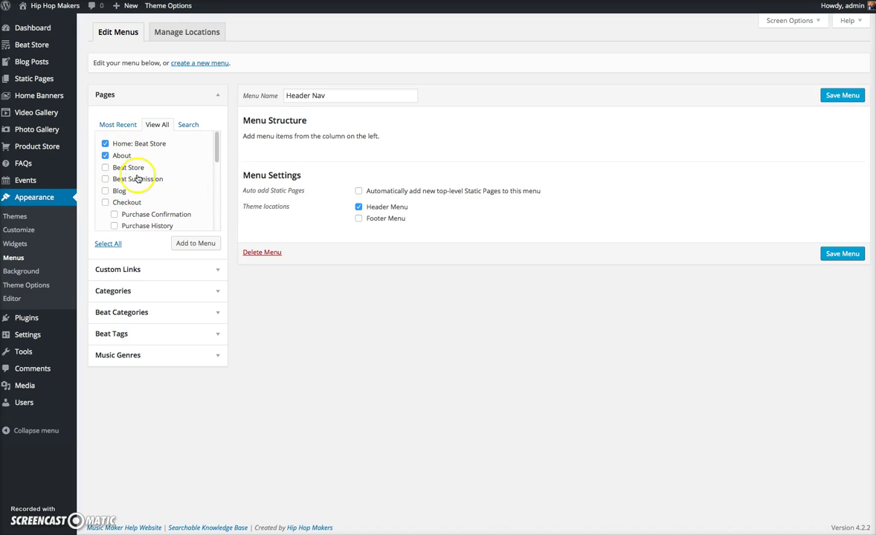
click(105, 192)
drag(217, 158, 212, 196)
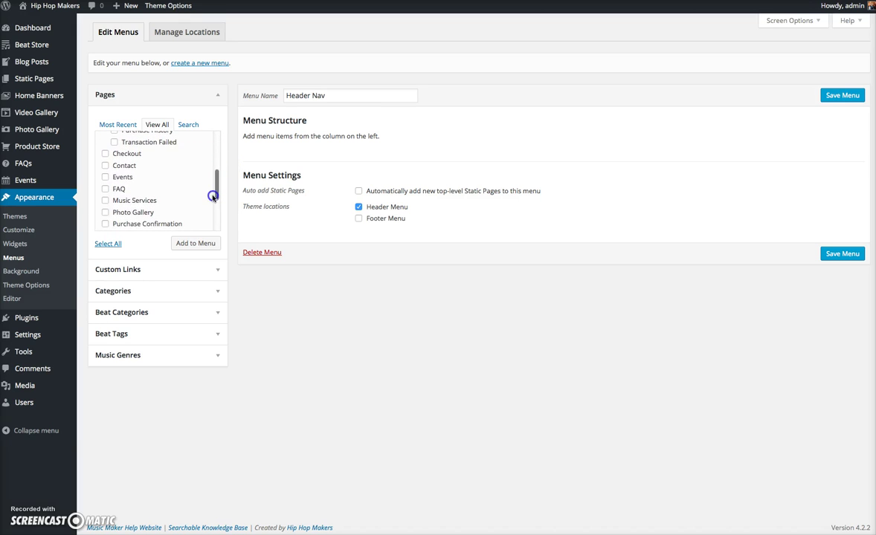
click(197, 245)
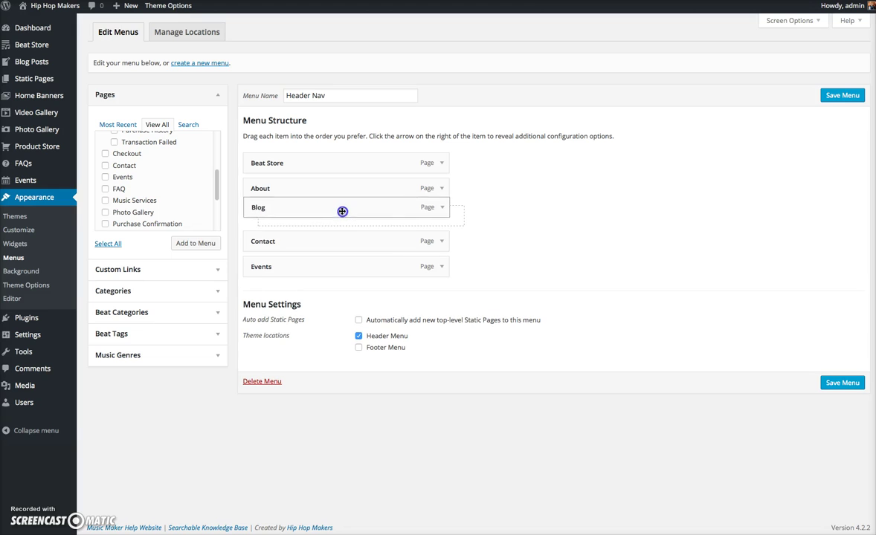
Drag Blog and Contact under About as sub items.
drag(341, 217, 371, 225)
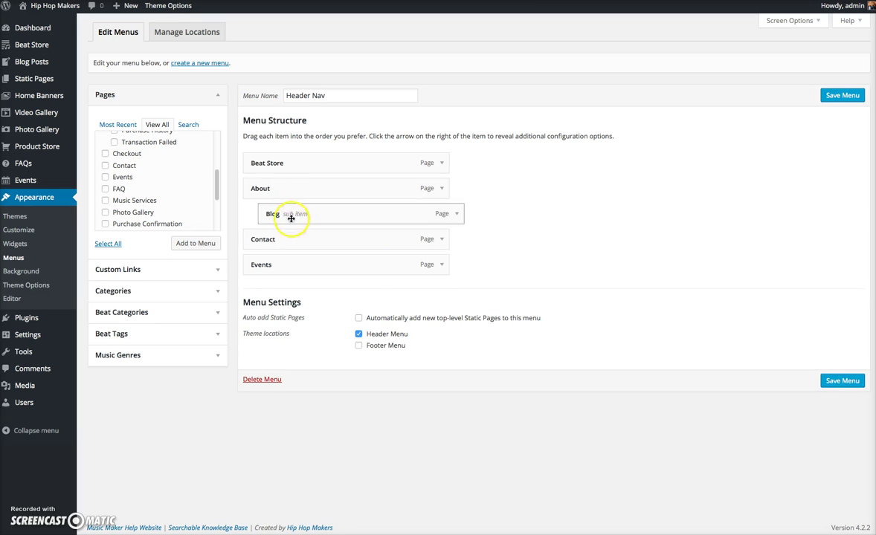
mouse_move(289, 239)
mouse_down()
mouse_move(298, 245)
mouse_move(293, 205)
mouse_up()
Save the Header Nav menu with Blog and Contact nested under About.
click(833, 97)
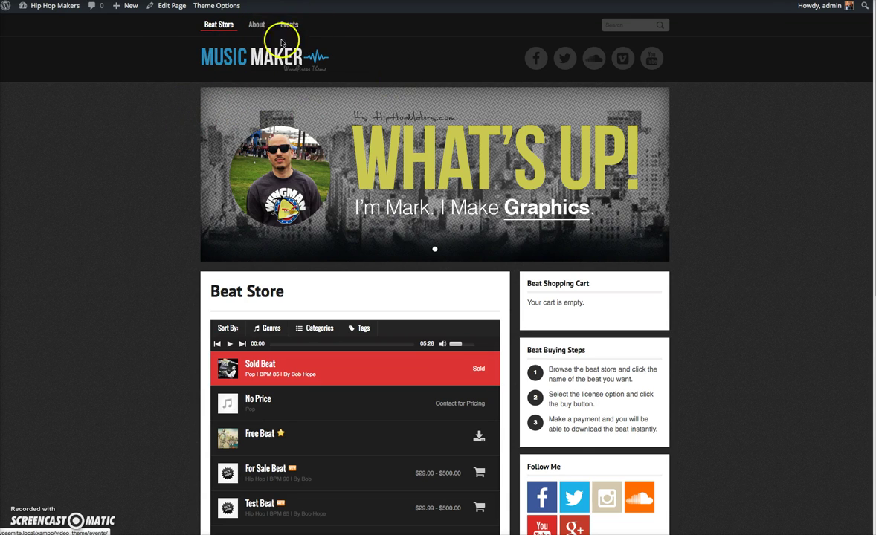
Move Contact below Events and Blog back to top level under Beat Store.
key(ctrl+Tab)
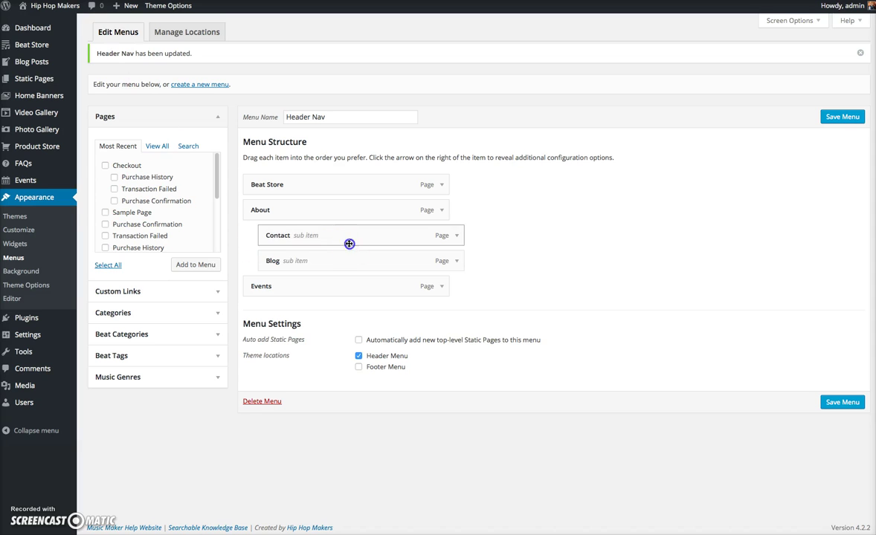
drag(347, 249, 342, 348)
mouse_move(381, 245)
mouse_down()
mouse_move(326, 244)
mouse_move(315, 204)
mouse_up()
click(435, 186)
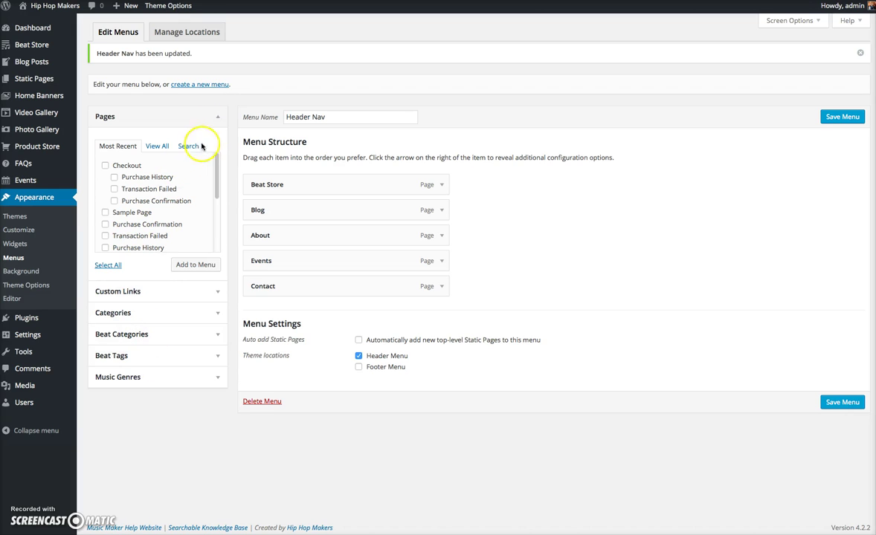
click(789, 22)
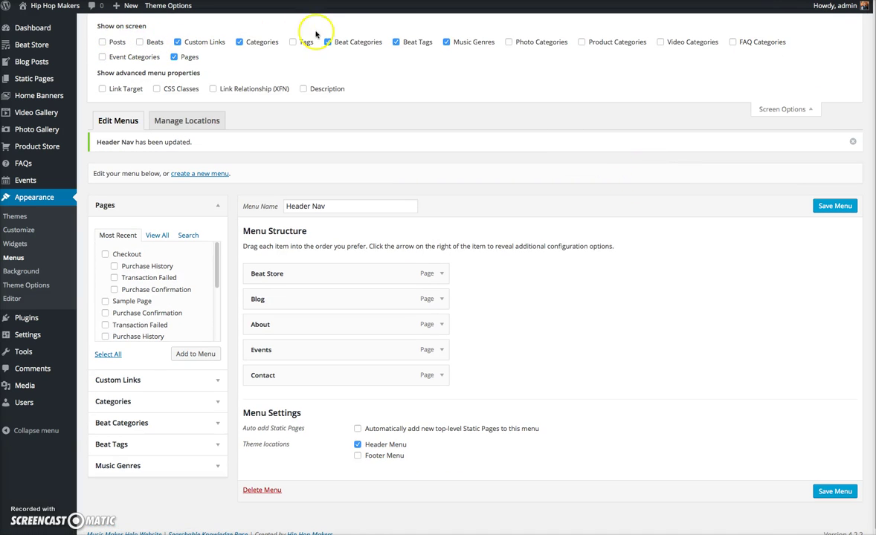
click(458, 43)
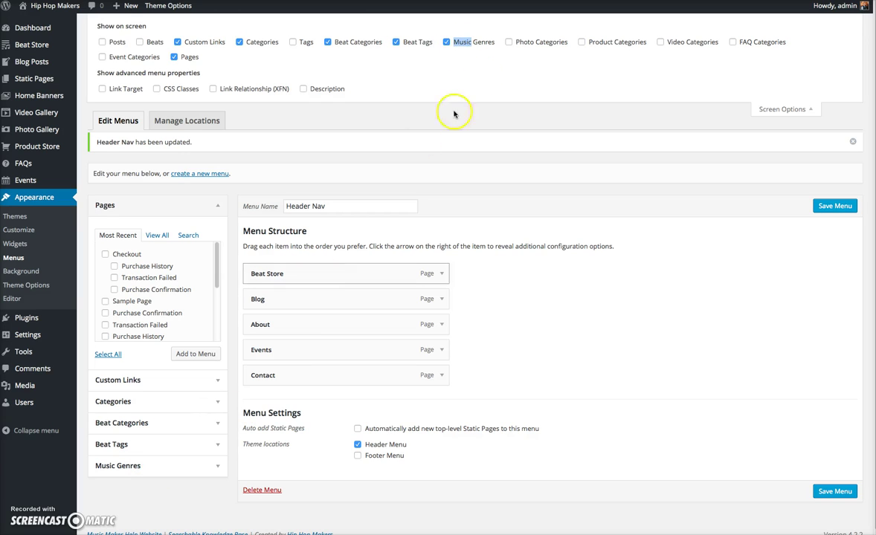
triple_click(478, 44)
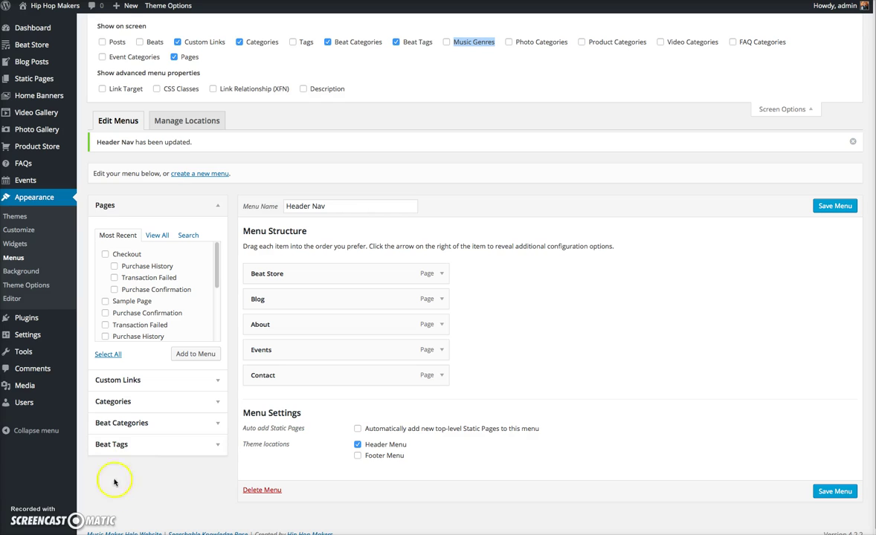
click(446, 43)
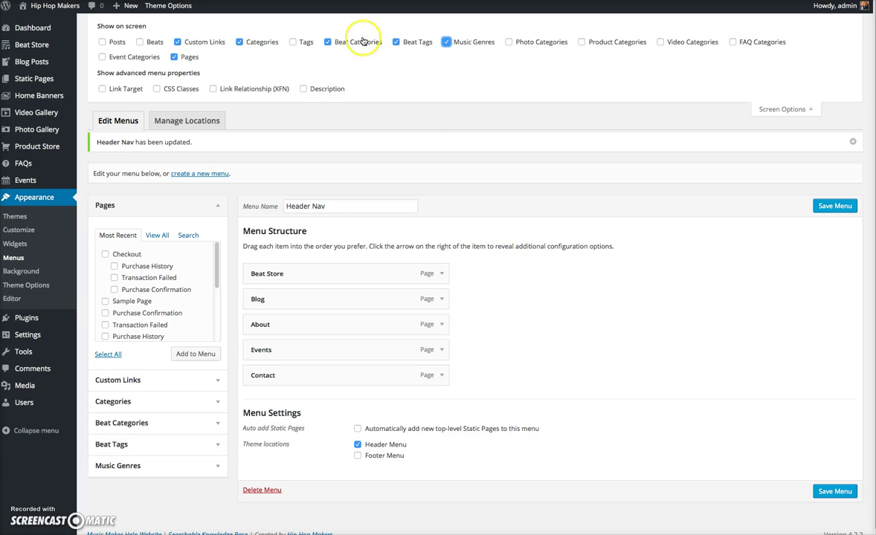
click(297, 42)
click(300, 44)
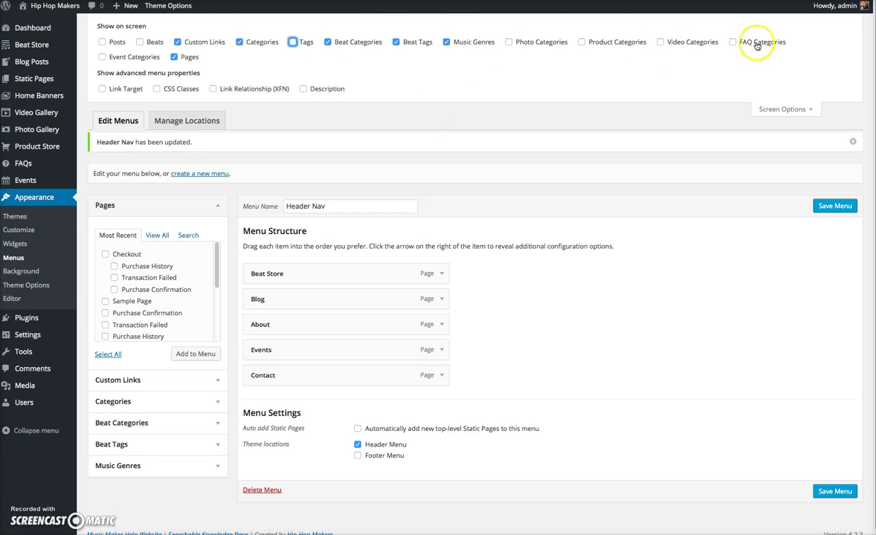
click(769, 109)
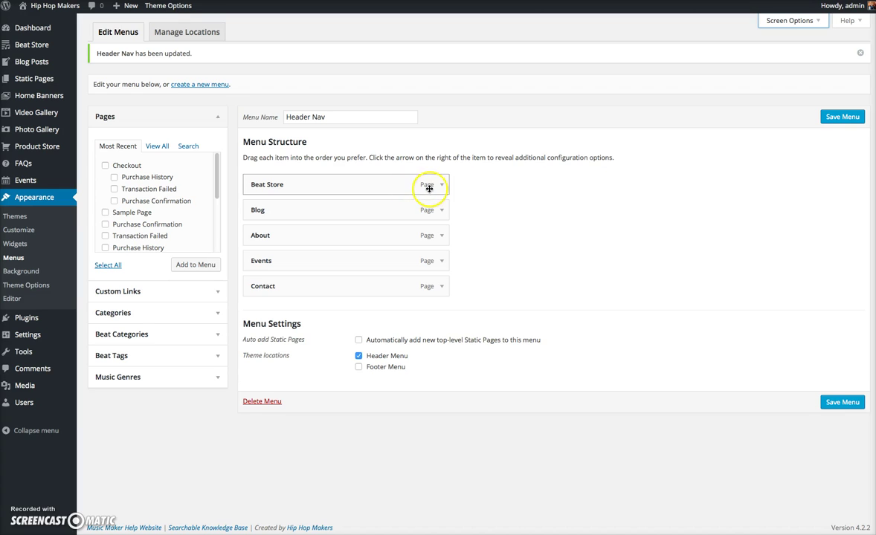
Add the Pop and Hip Hop music genres and nest them under Beat Store.
click(215, 377)
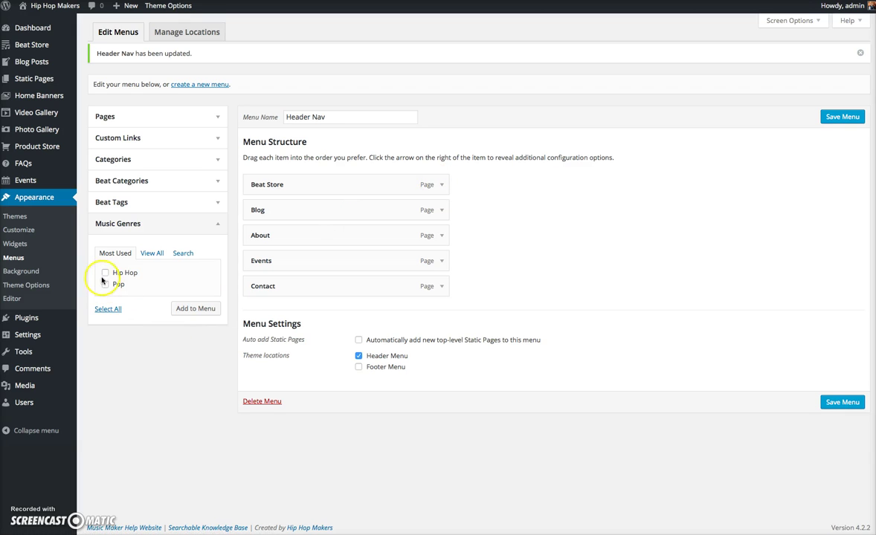
click(108, 285)
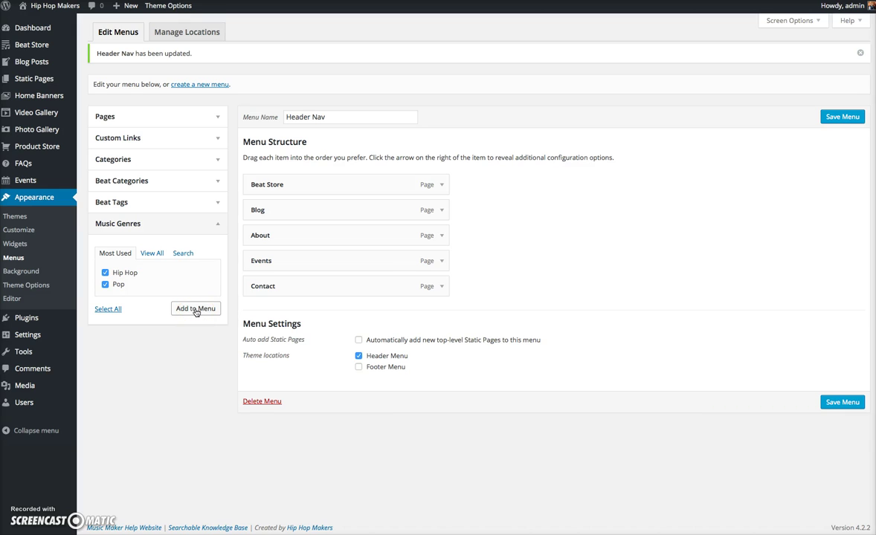
click(195, 312)
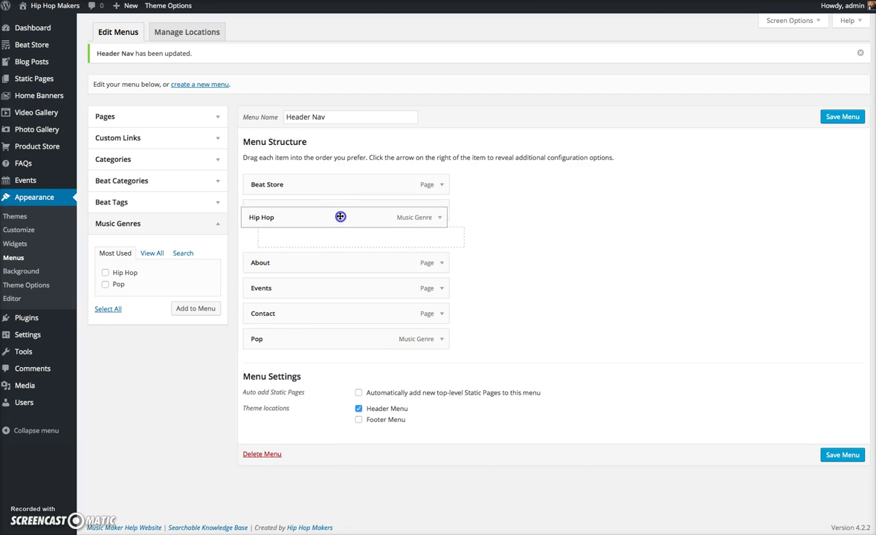
drag(343, 309, 348, 203)
drag(336, 336, 332, 215)
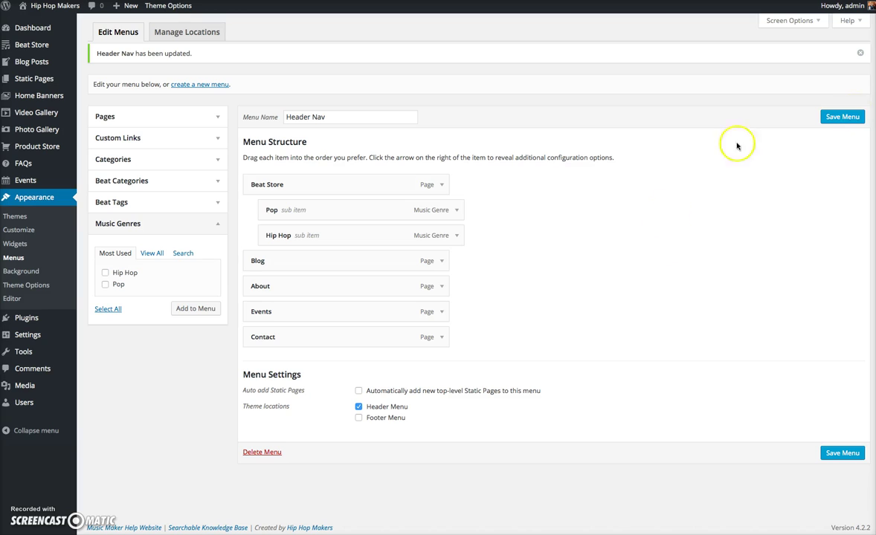
click(842, 117)
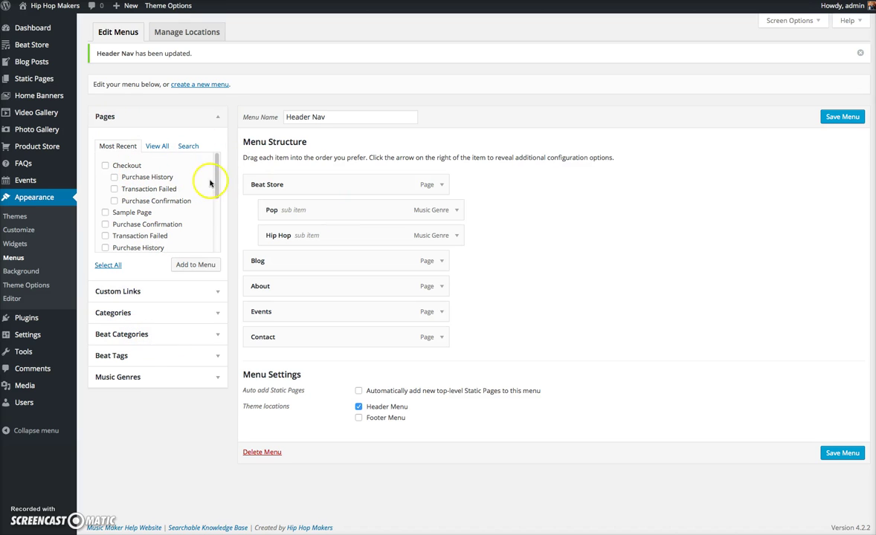
Add a 'Beat Categories' custom link with URL # and nest it under Beat Store after Hip Hop.
click(211, 117)
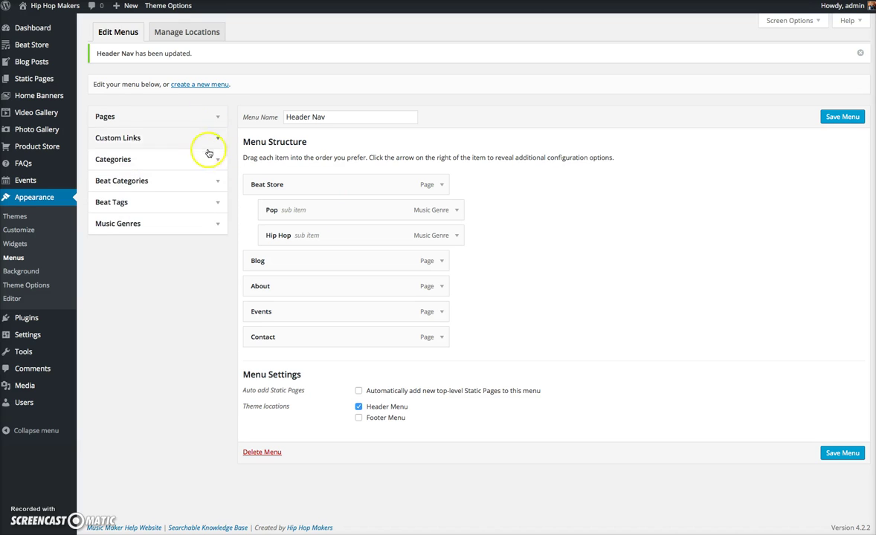
click(138, 139)
triple_click(148, 170)
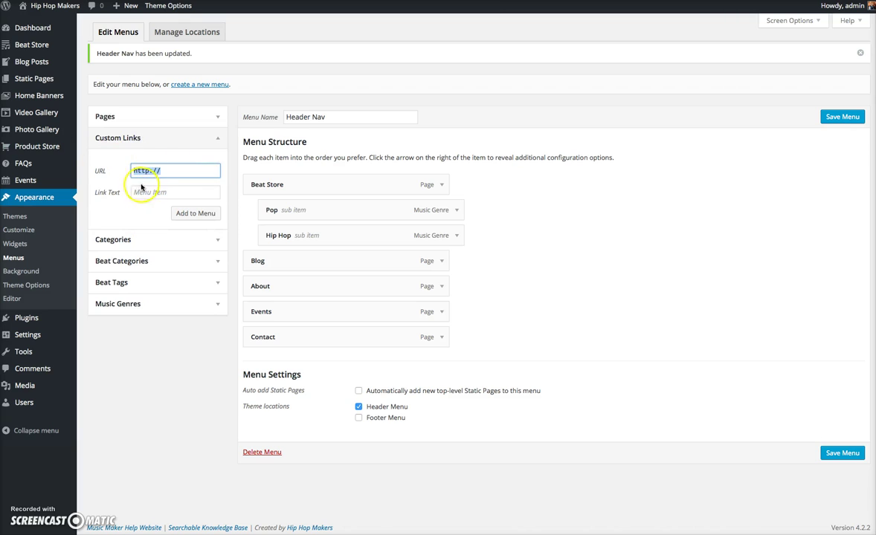
click(151, 191)
text(Beat Categories)
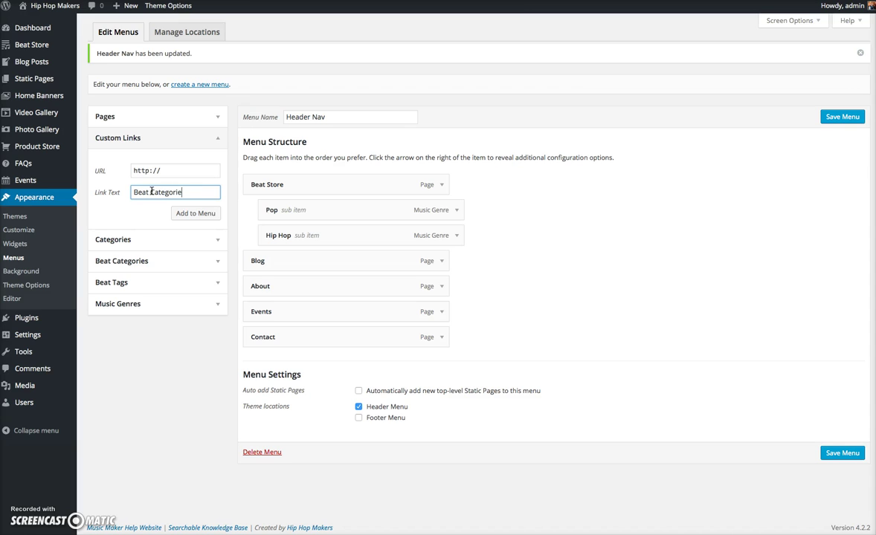
triple_click(145, 170)
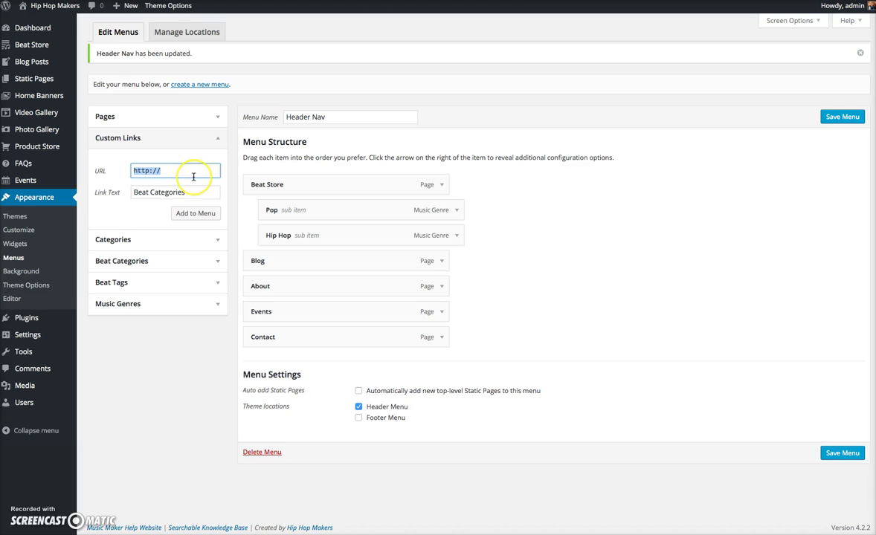
text(#)
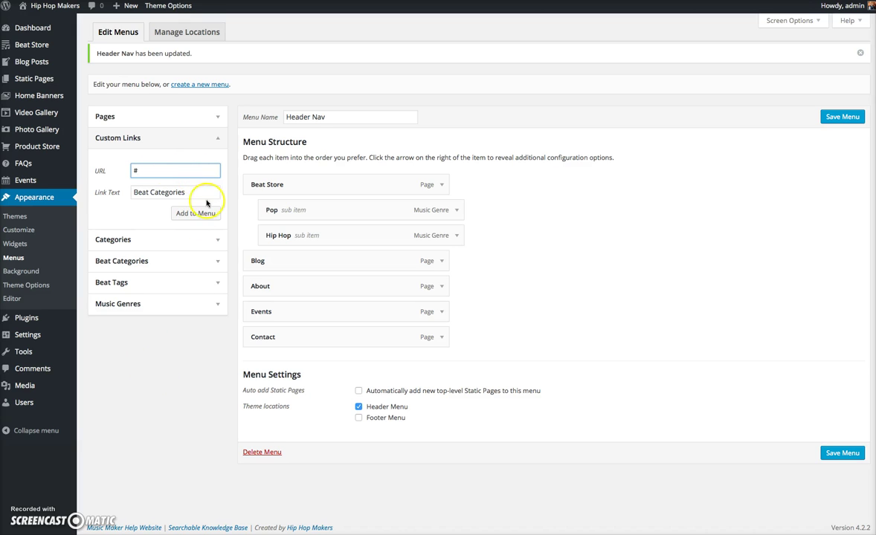
click(189, 214)
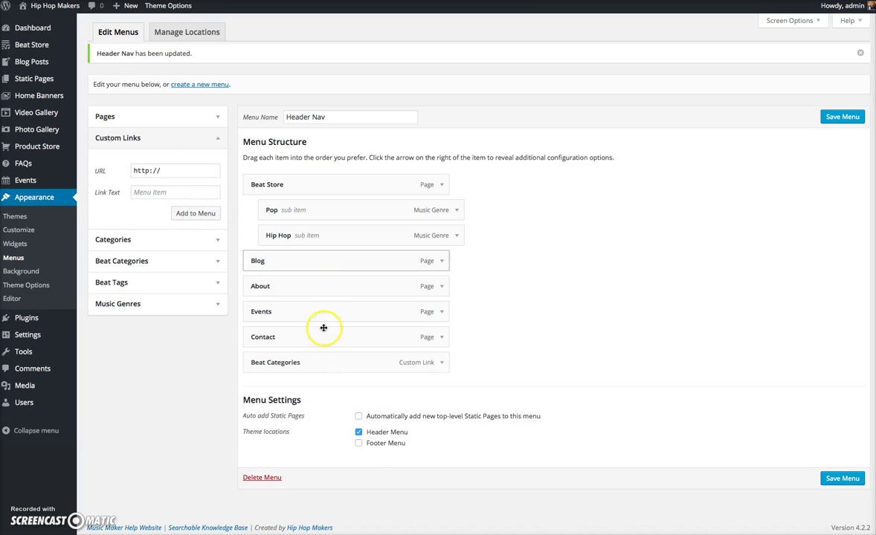
drag(291, 363, 311, 258)
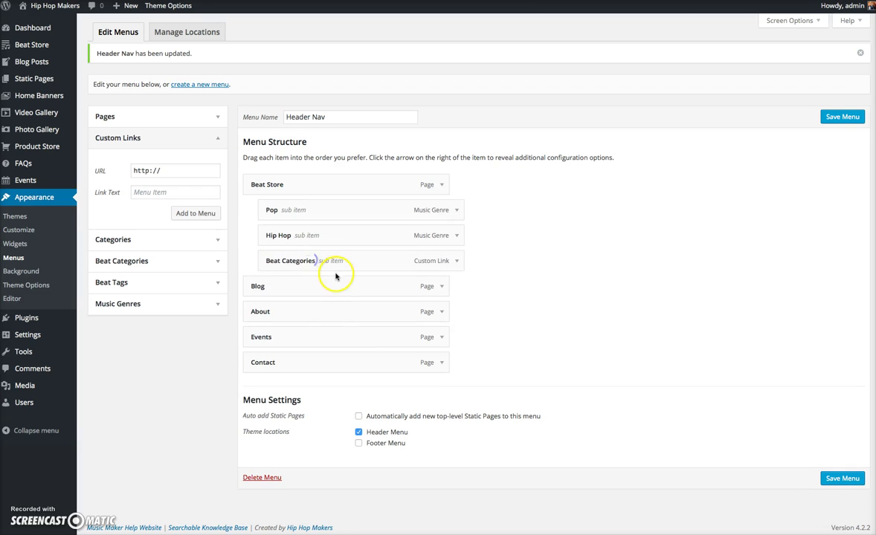
Nest Hip Hop, For Sale, Free Download and Hook categories under Beat Categories and save.
click(207, 260)
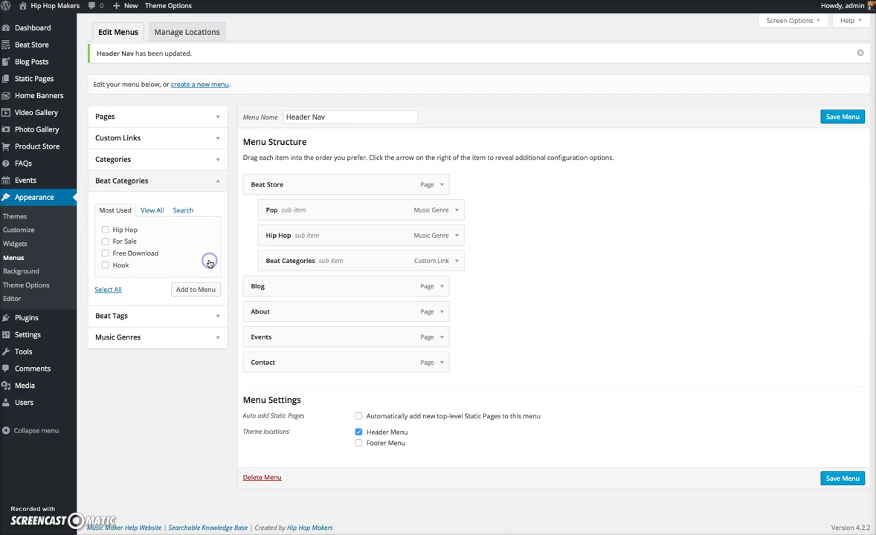
click(107, 268)
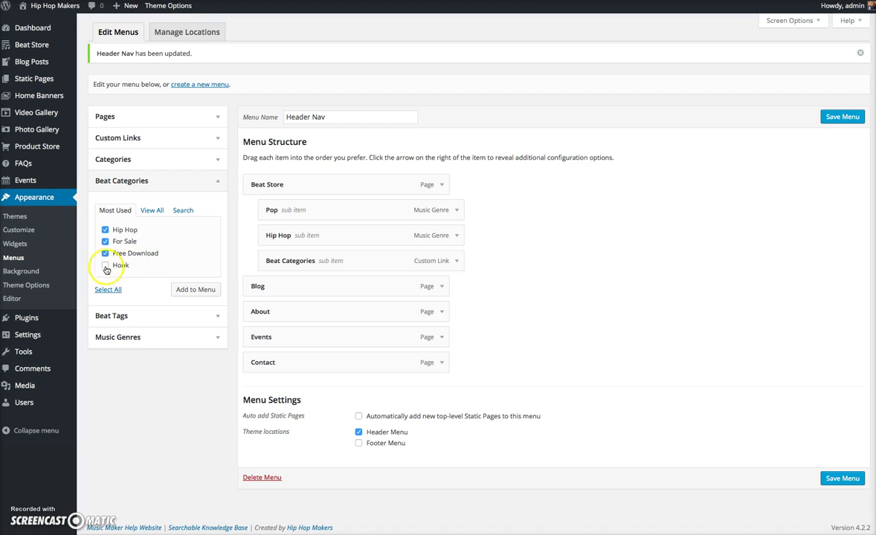
click(199, 293)
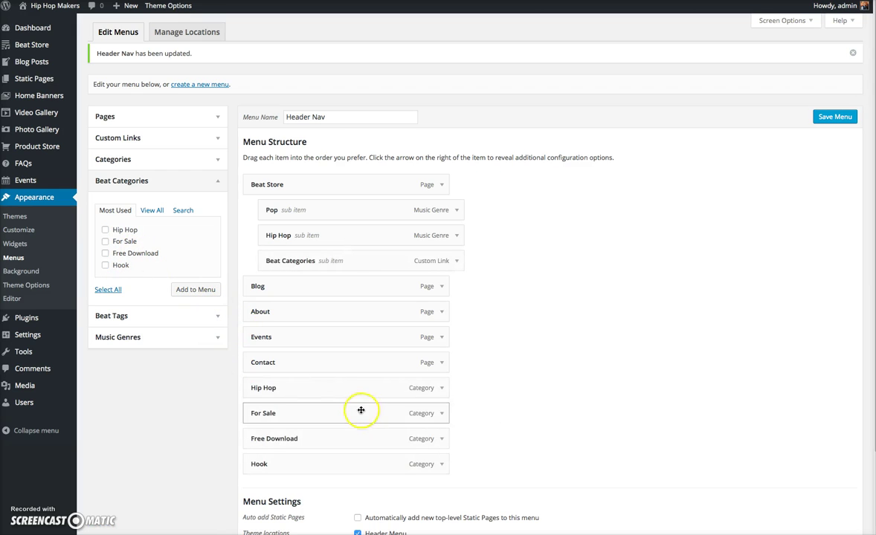
drag(289, 387, 314, 281)
drag(313, 440, 314, 283)
drag(291, 491, 311, 282)
click(835, 117)
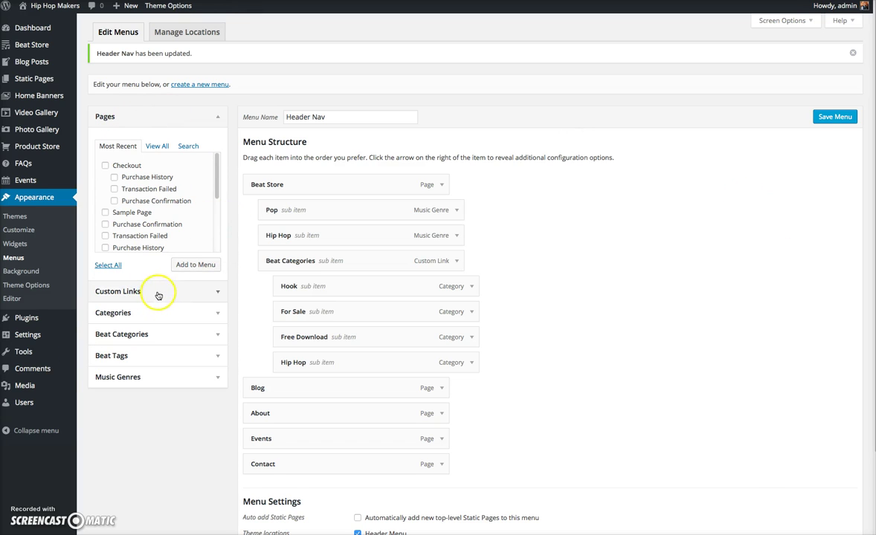
Add a 'Facebook' custom link to the hiphopmakers Facebook page at the end of Header Nav.
click(192, 291)
click(176, 170)
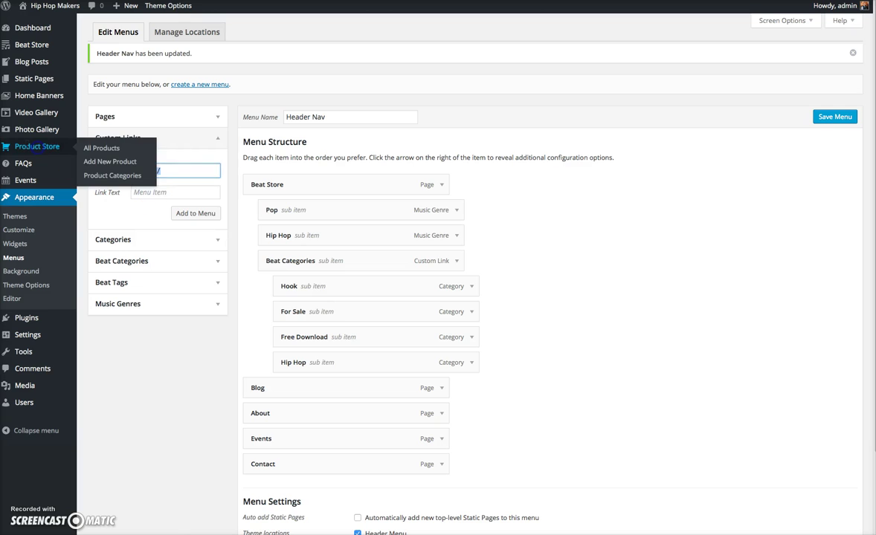
click(185, 174)
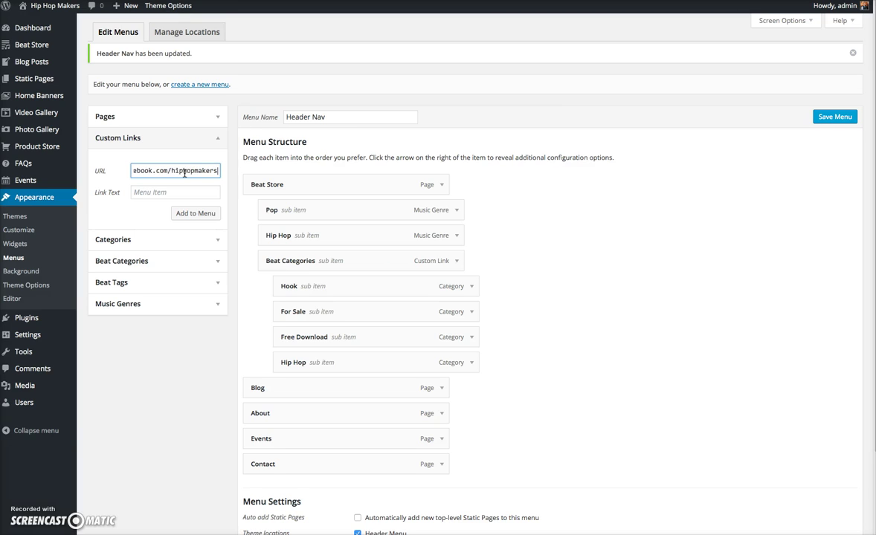
click(169, 194)
text(Facebook)
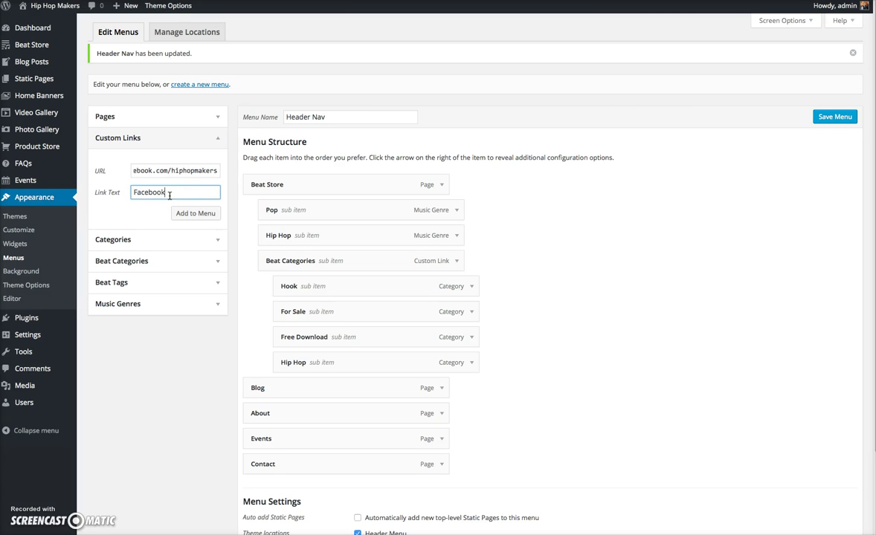
click(187, 213)
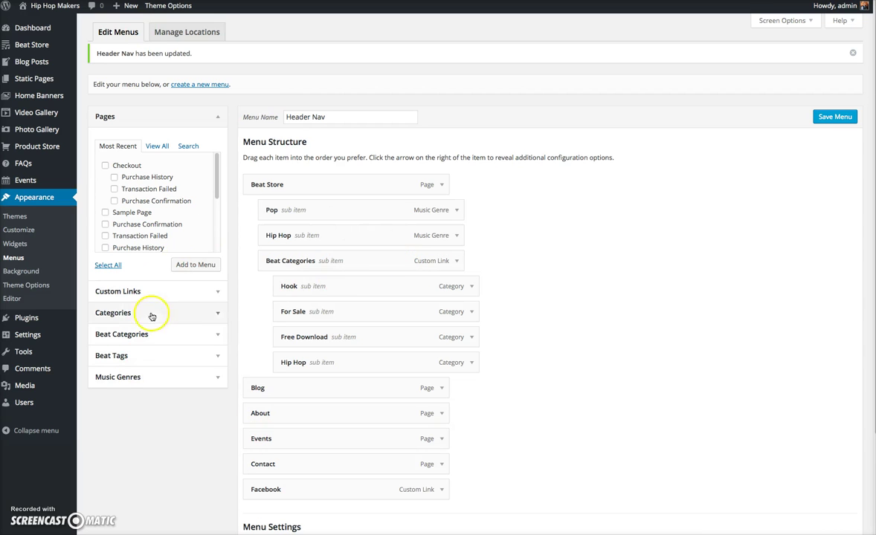
scroll(502, 348, down, 2)
scroll(501, 348, up, 2)
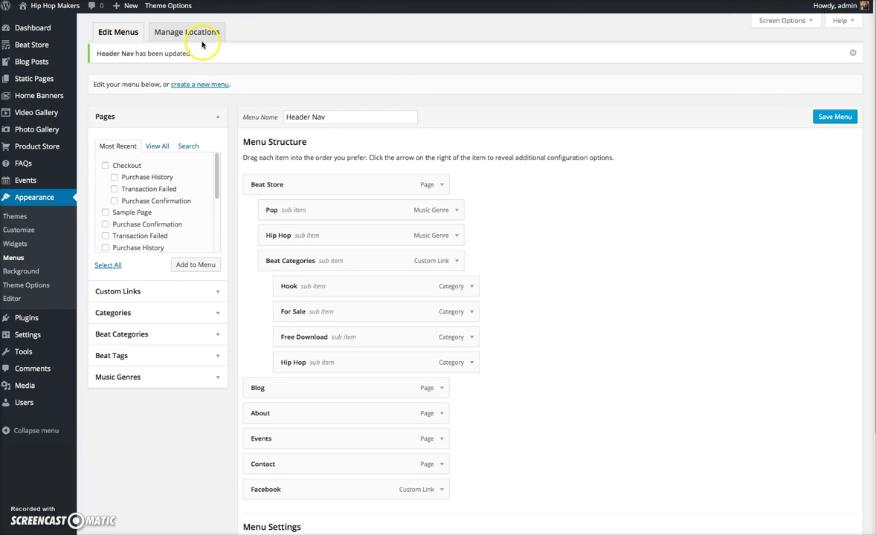
Create a new menu named 'Foot Nav'.
click(201, 85)
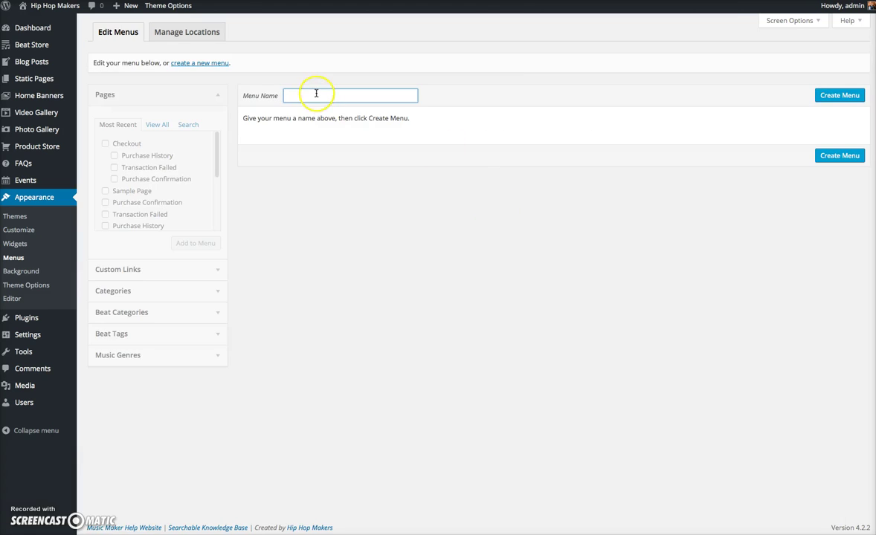
text(Foot Nav)
click(848, 102)
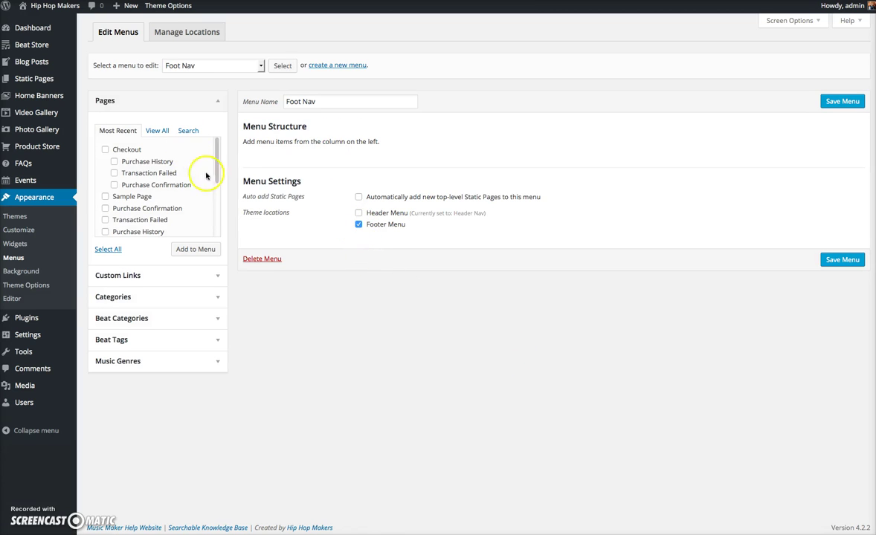
Add the Beat Store, About, Blog and Contact pages to Foot Nav.
drag(217, 163, 217, 197)
click(156, 130)
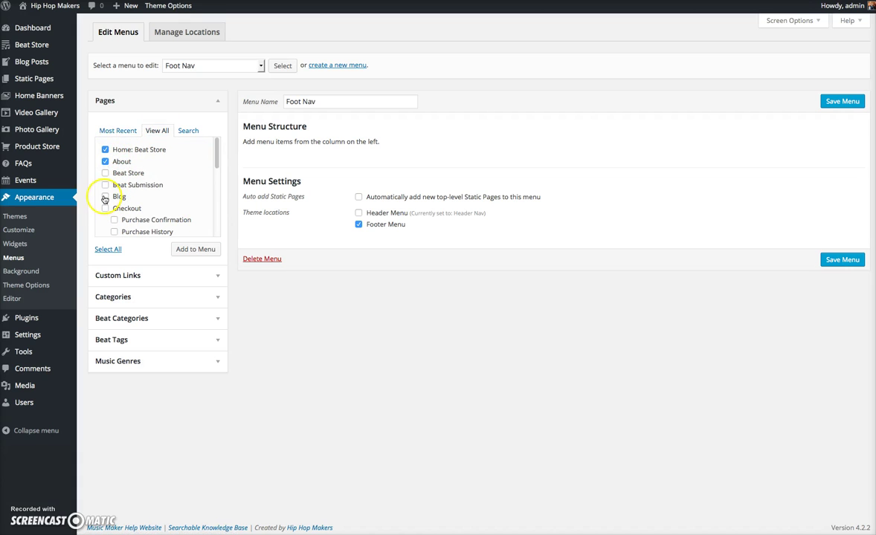
drag(217, 165, 216, 199)
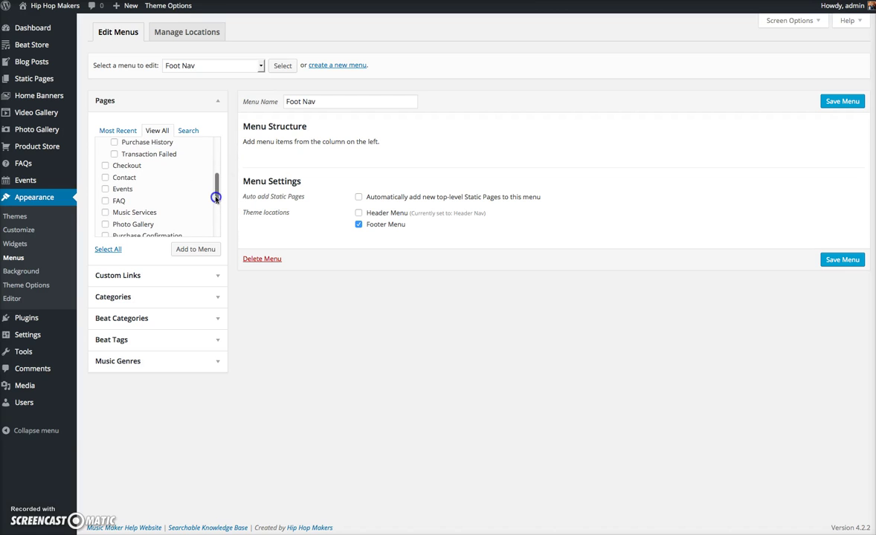
click(105, 177)
click(205, 250)
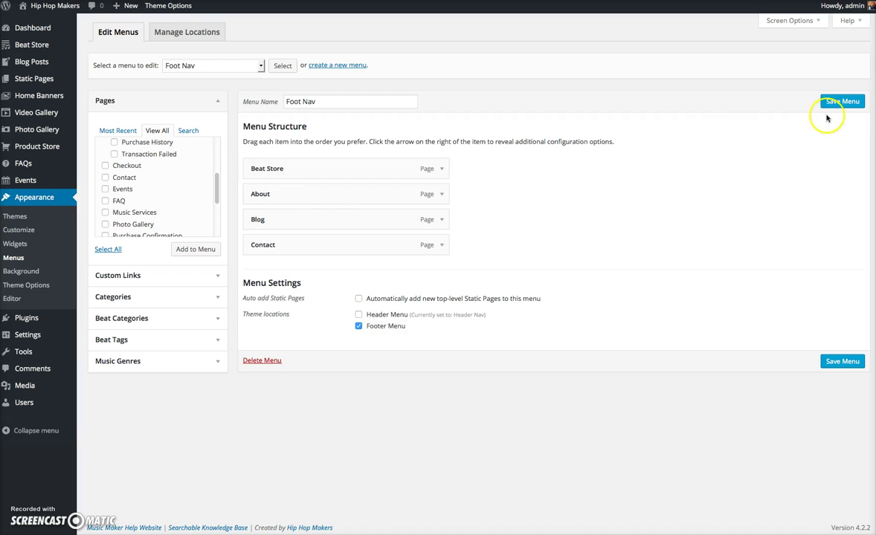
Save Foot Nav and scroll the live site to check the footer links.
click(831, 102)
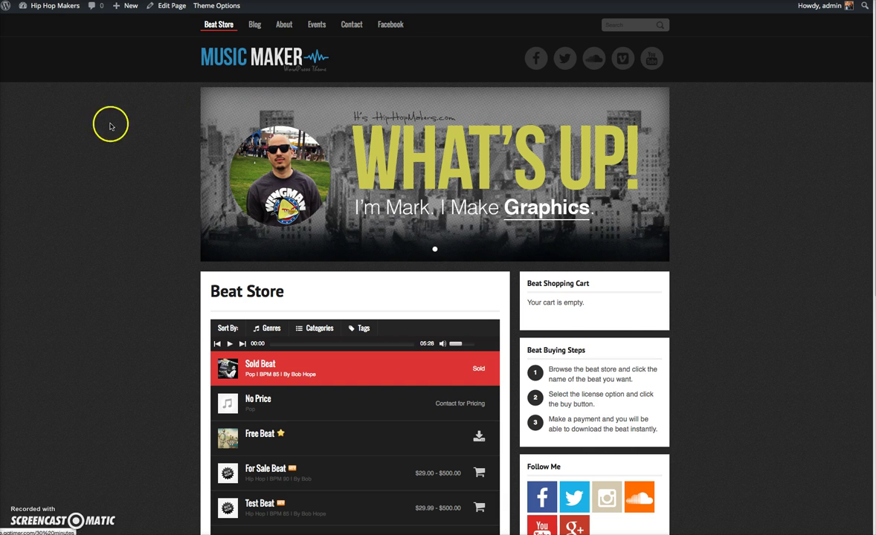
scroll(111, 148, down, 6)
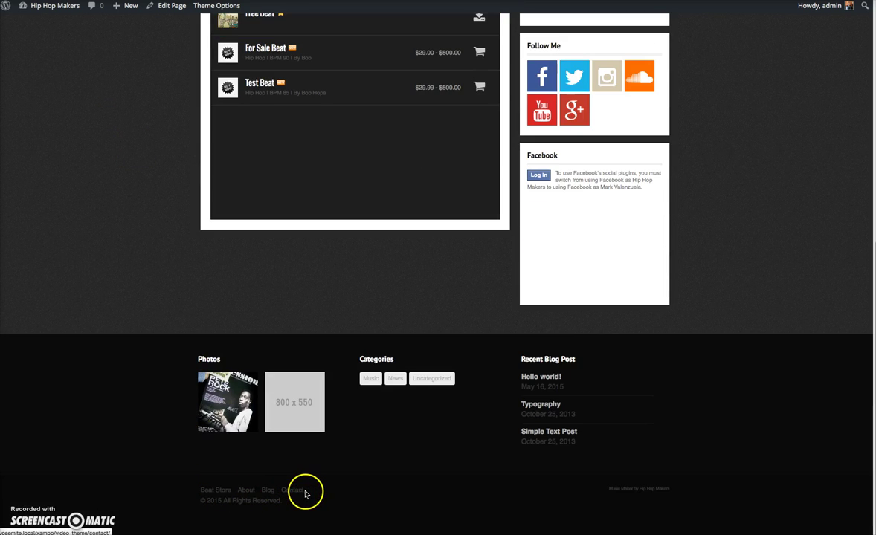
scroll(88, 156, up, 1)
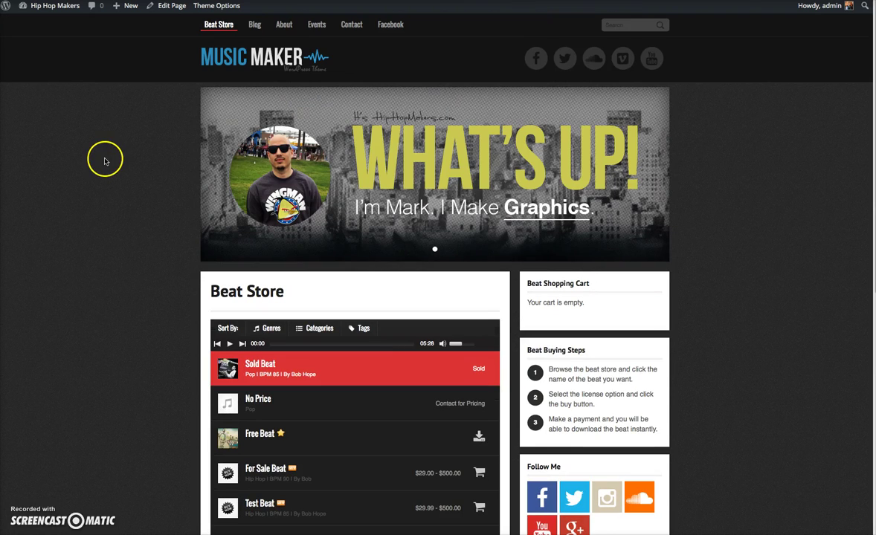